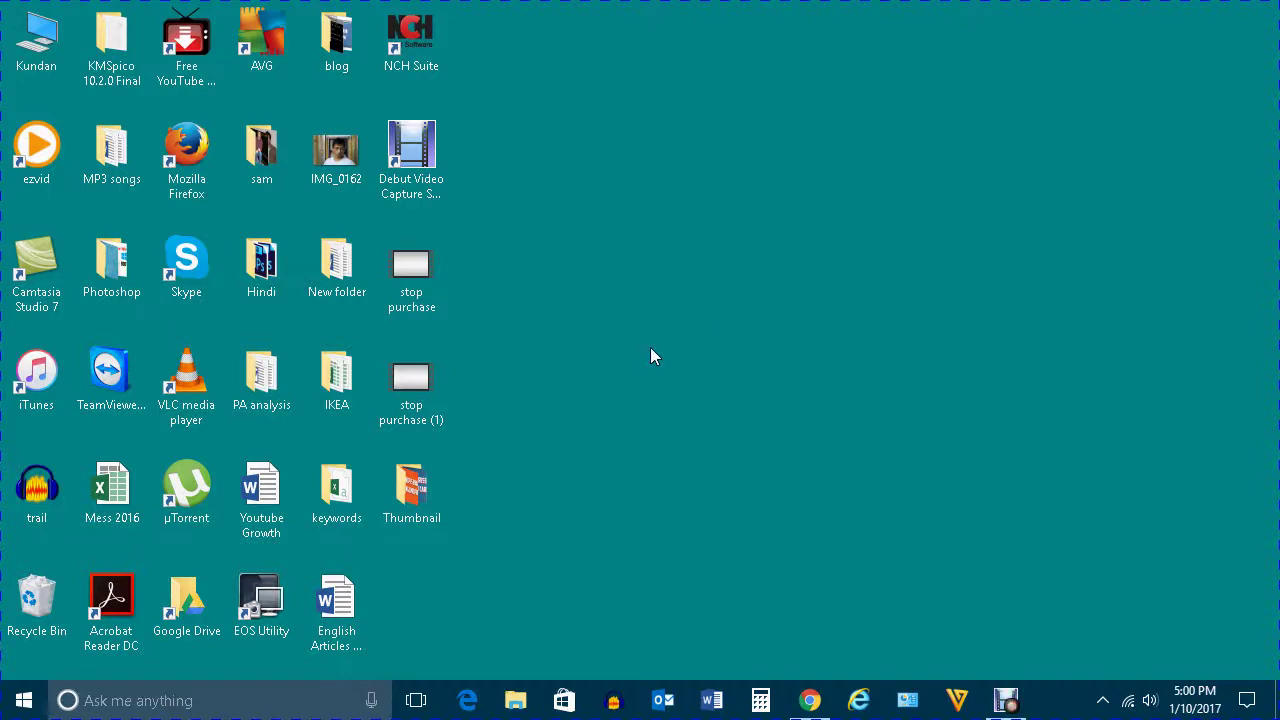
Step: Launch gpedit.msc maximized and open User Configuration > Administrative Templates > Control Panel
{"action": "key", "text": "super+r"}
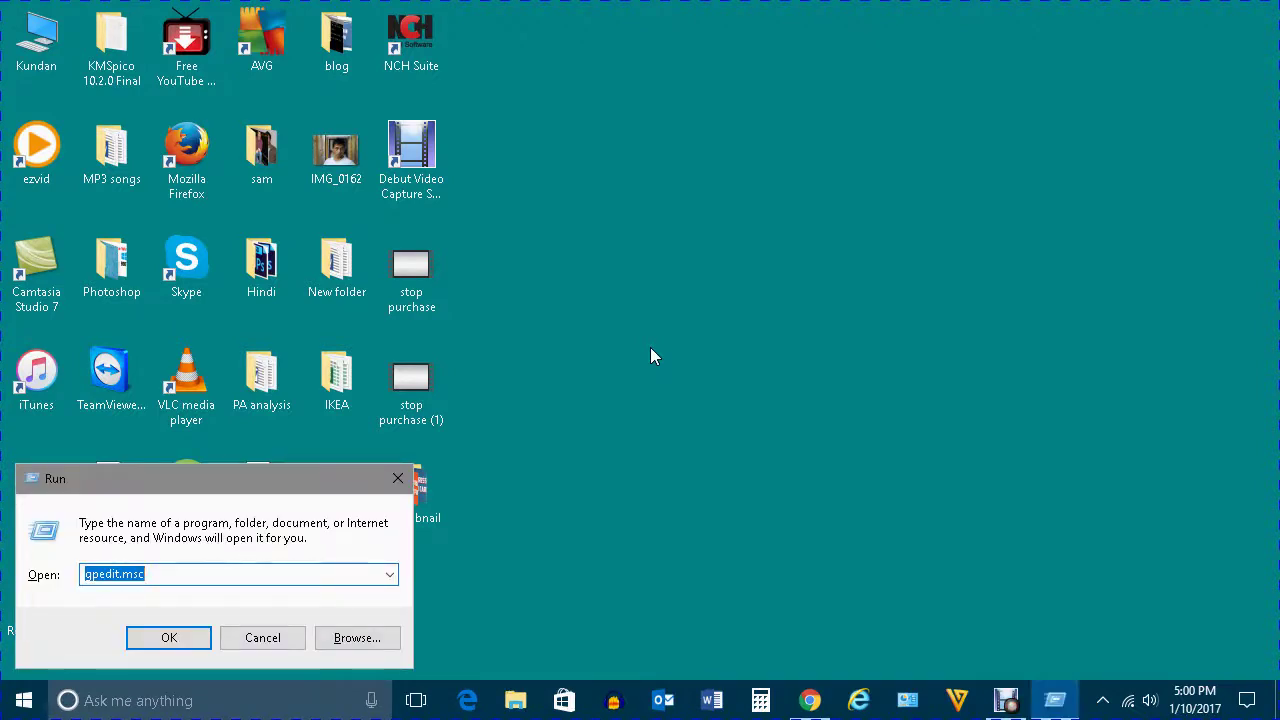
{"action": "left_click", "coordinate": [172, 640]}
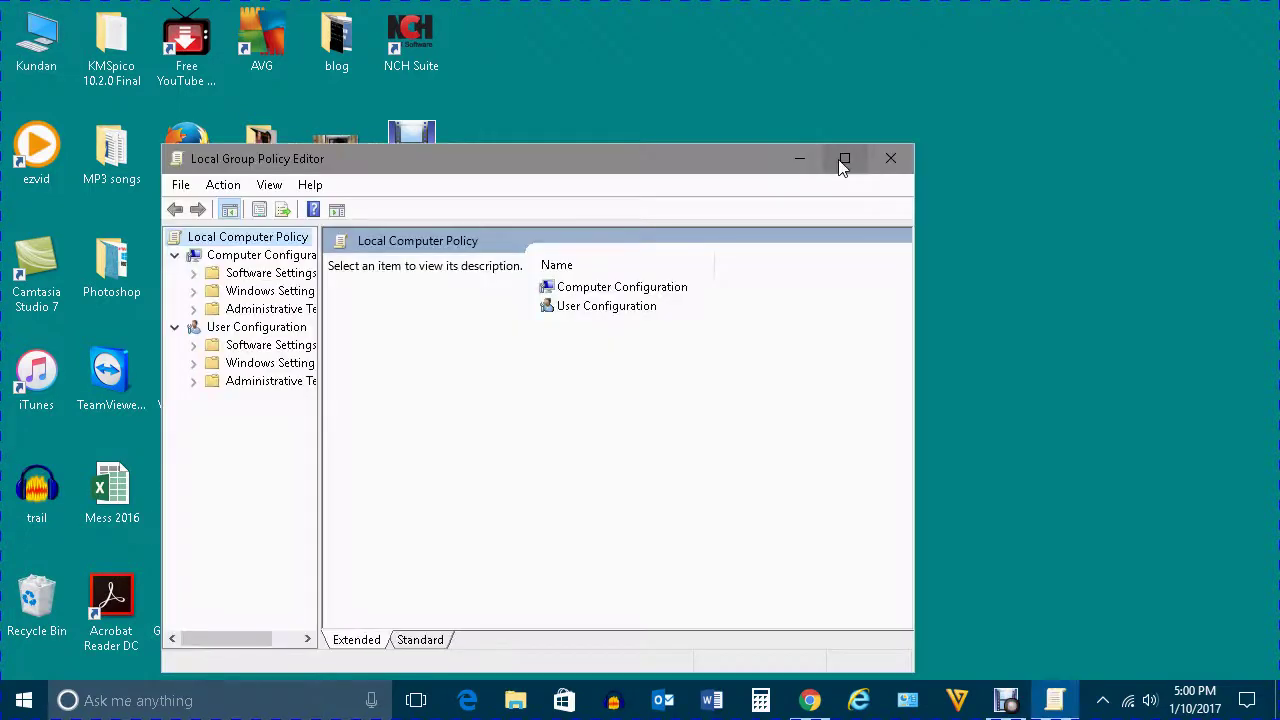
{"action": "left_click", "coordinate": [843, 157]}
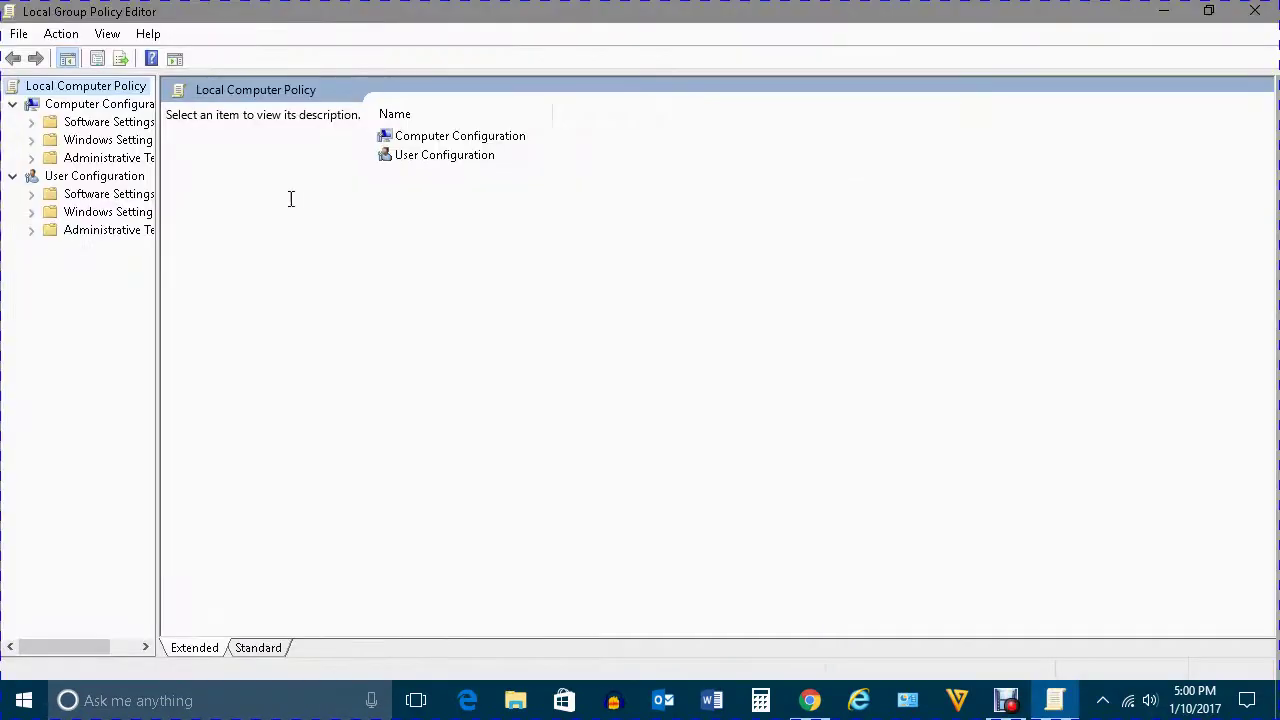
{"action": "left_click_drag", "start_coordinate": [157, 199], "coordinate": [258, 200]}
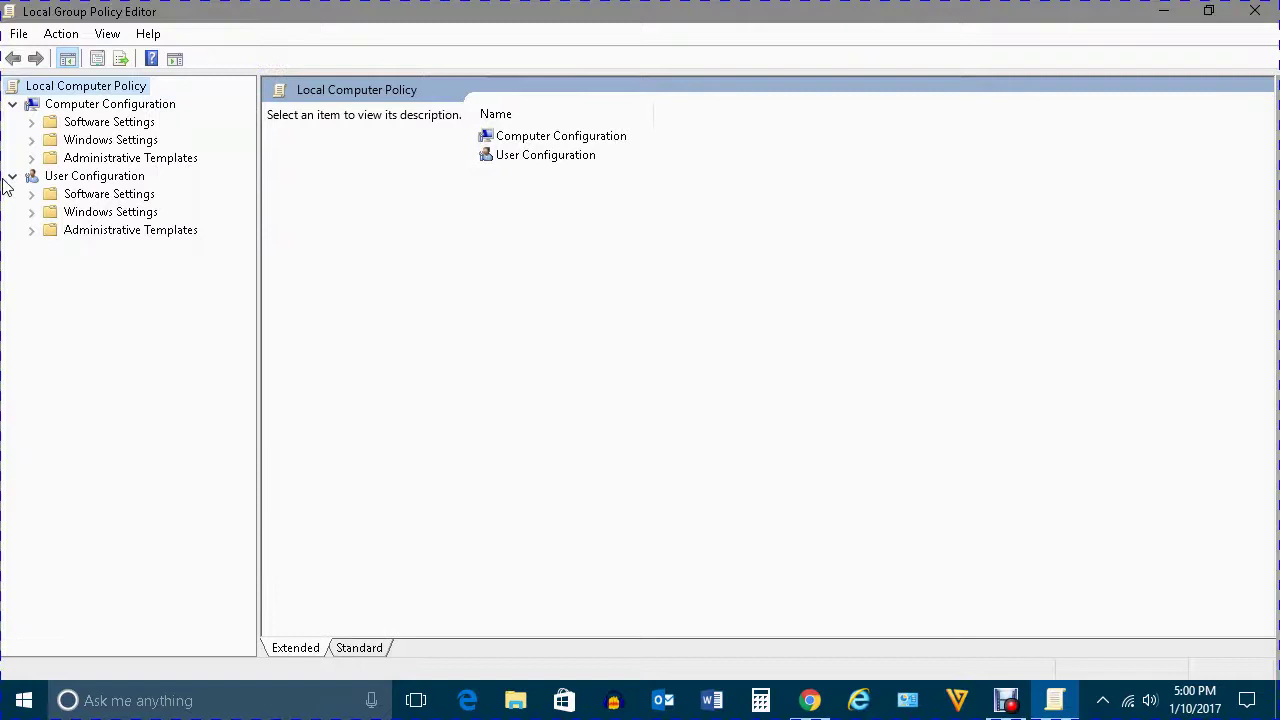
{"action": "left_click", "coordinate": [32, 232]}
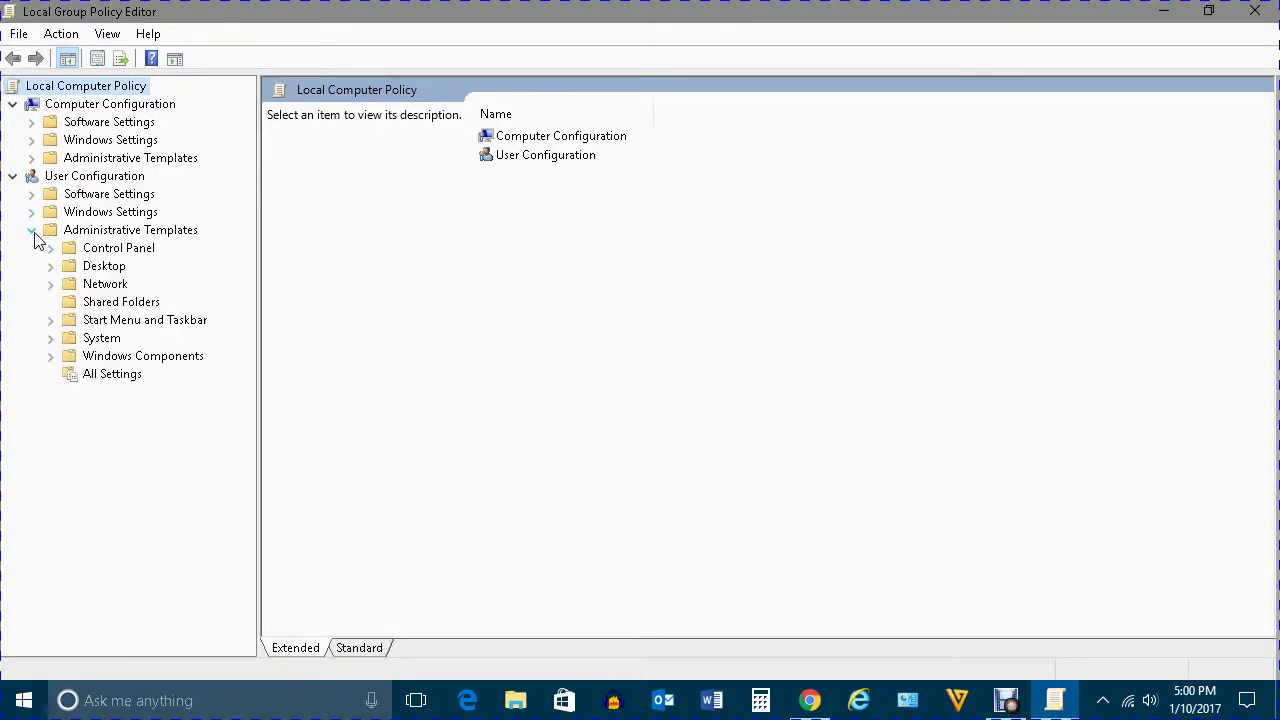
{"action": "left_click", "coordinate": [97, 253]}
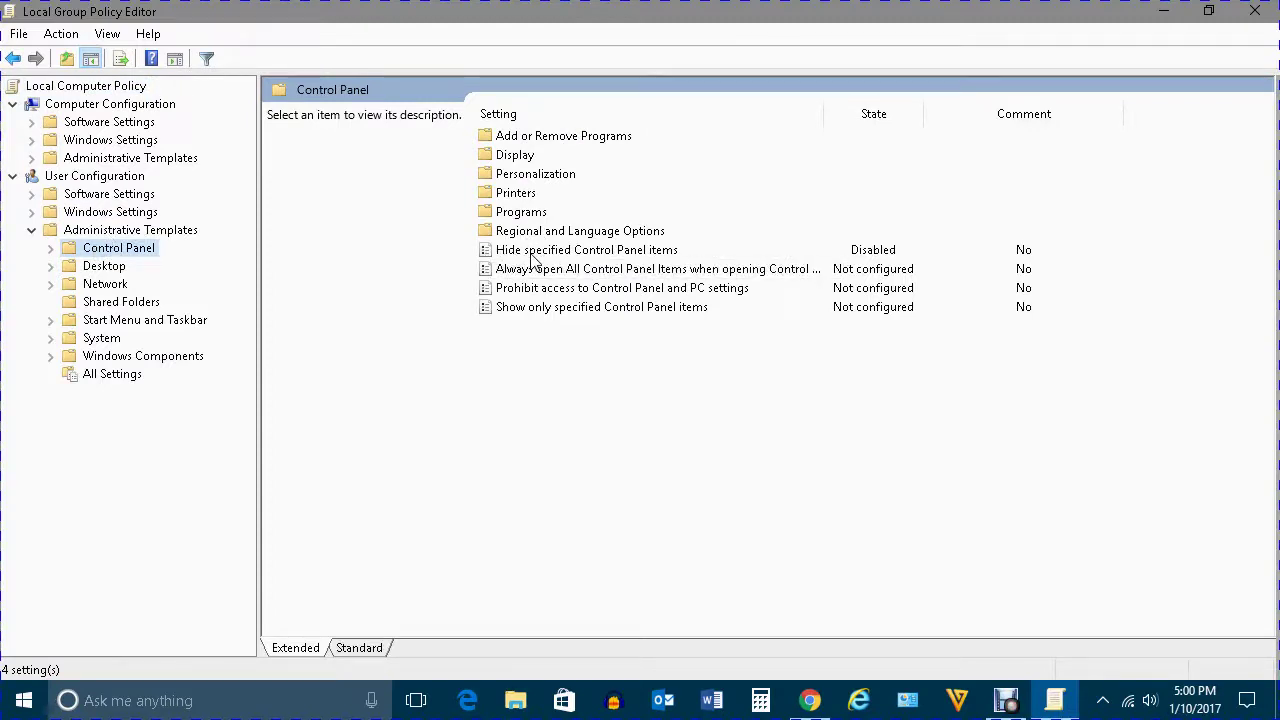
Step: Enable Hide specified Control Panel items and open its empty disallowed-items list
{"action": "left_click", "coordinate": [540, 257]}
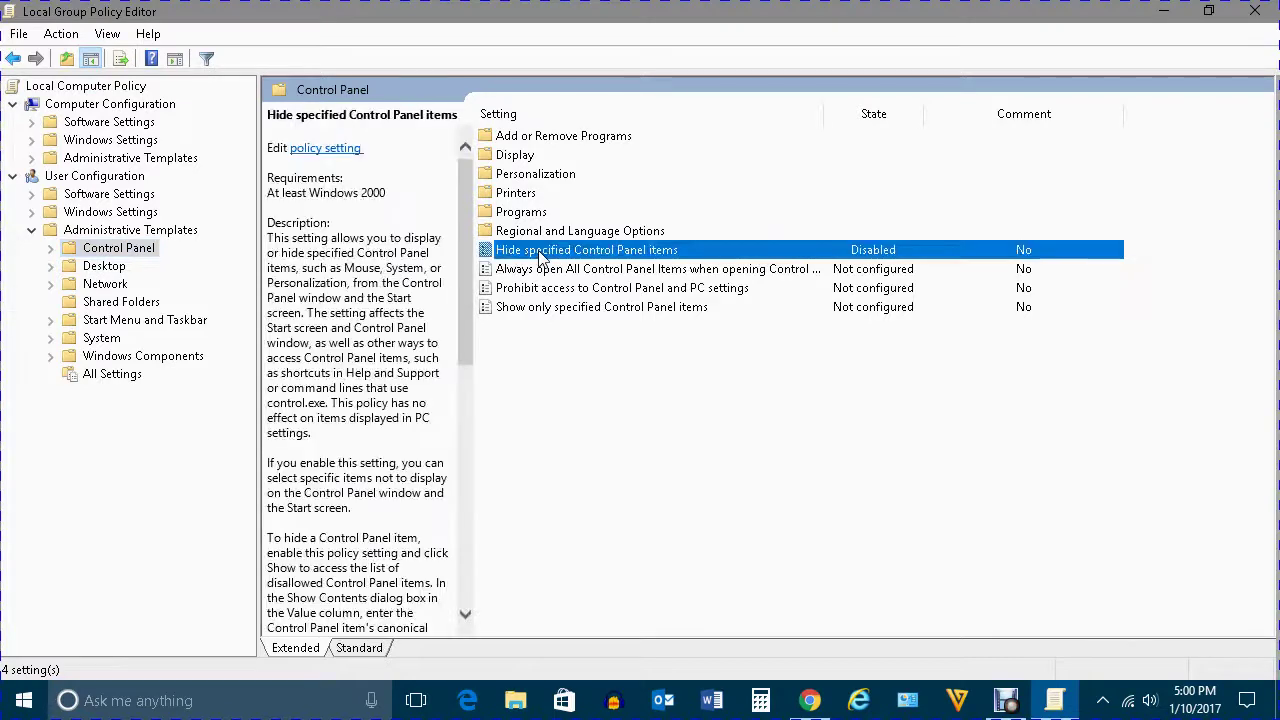
{"action": "double_click", "coordinate": [548, 255]}
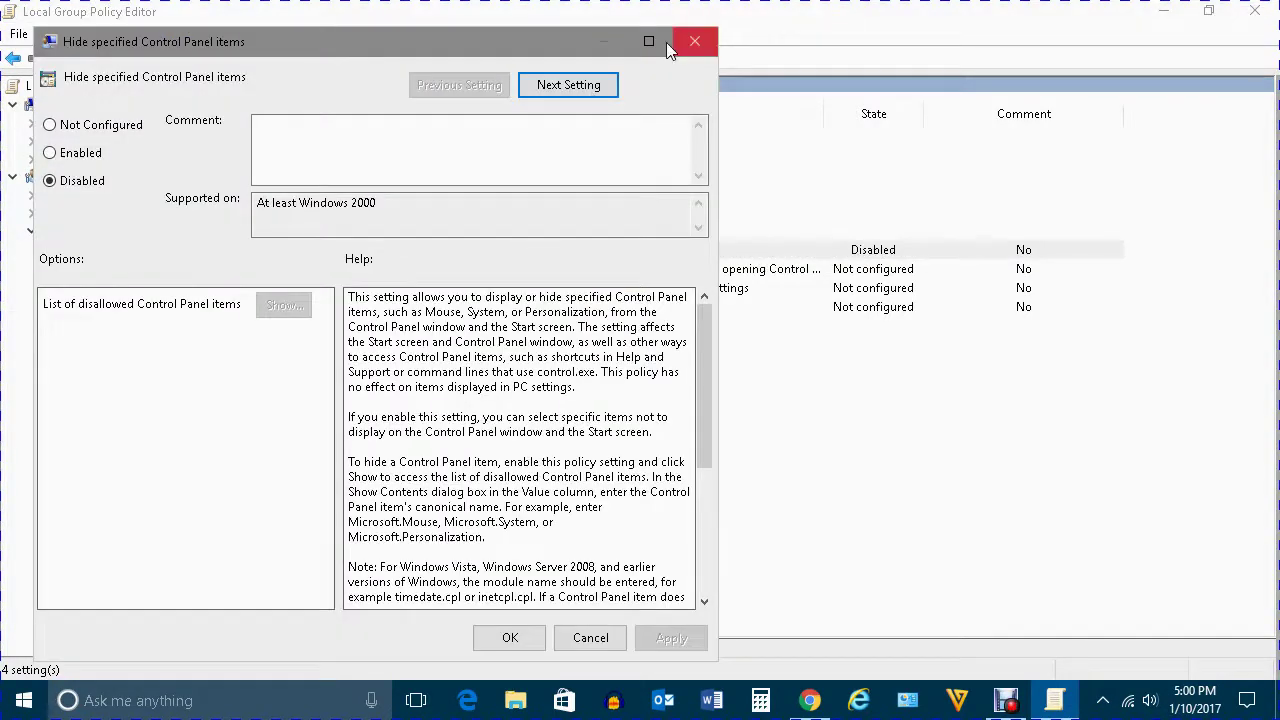
{"action": "left_click", "coordinate": [648, 42]}
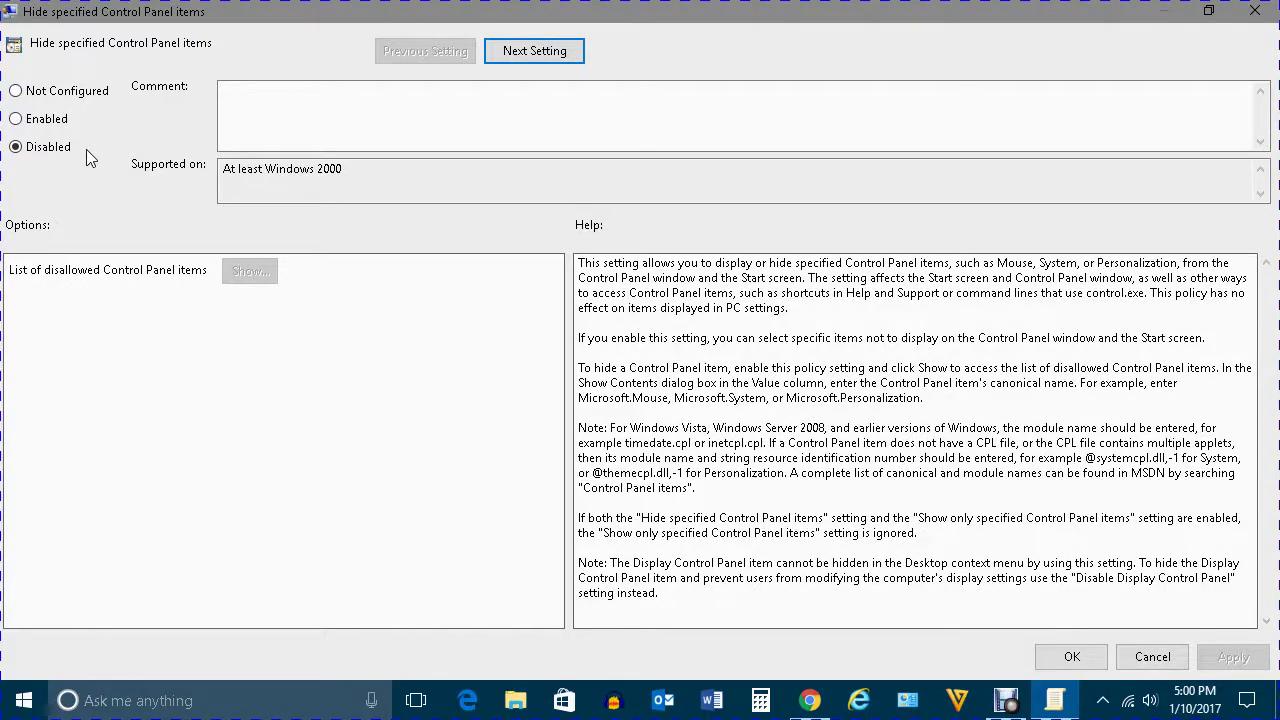
{"action": "left_click", "coordinate": [16, 119]}
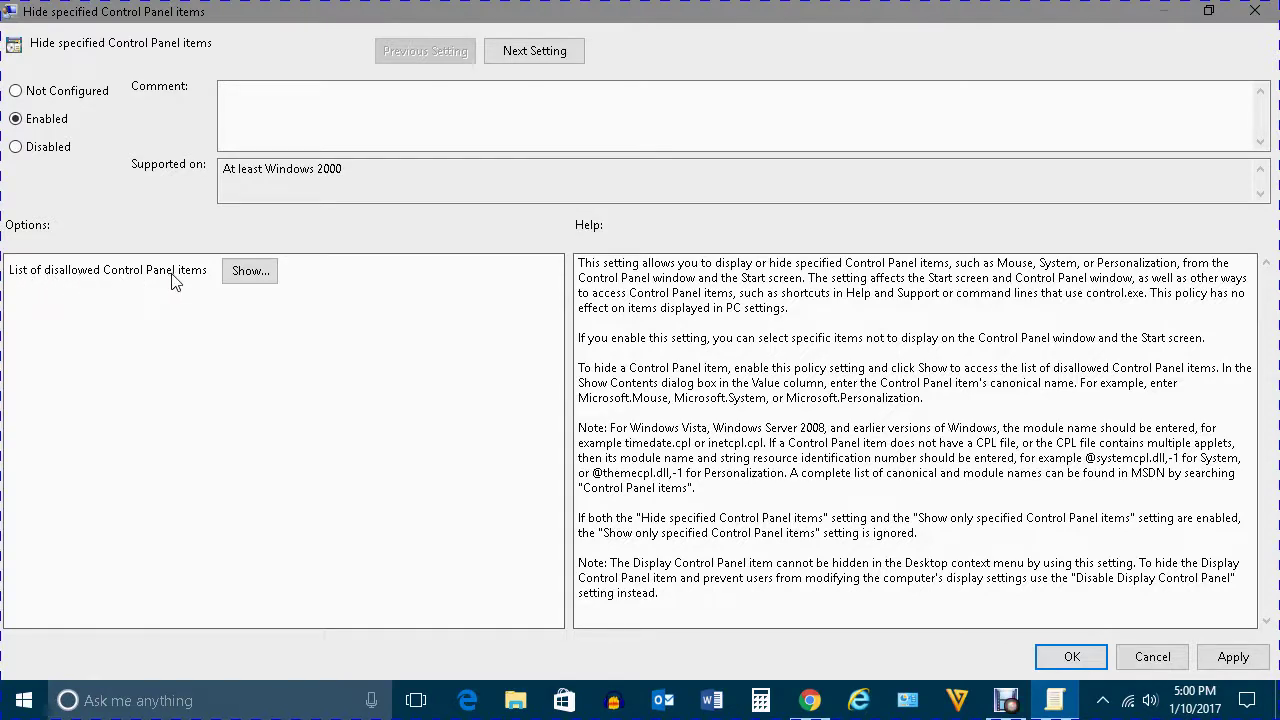
{"action": "left_click", "coordinate": [255, 281]}
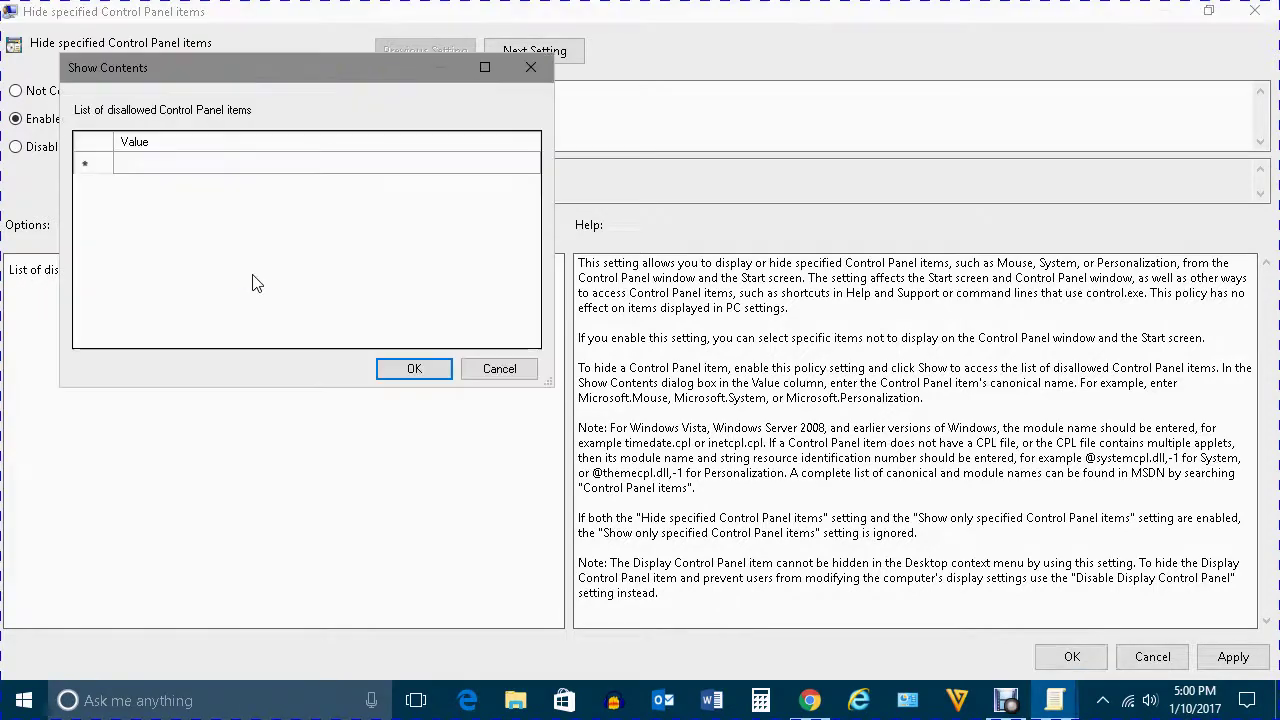
{"action": "left_click", "coordinate": [130, 166]}
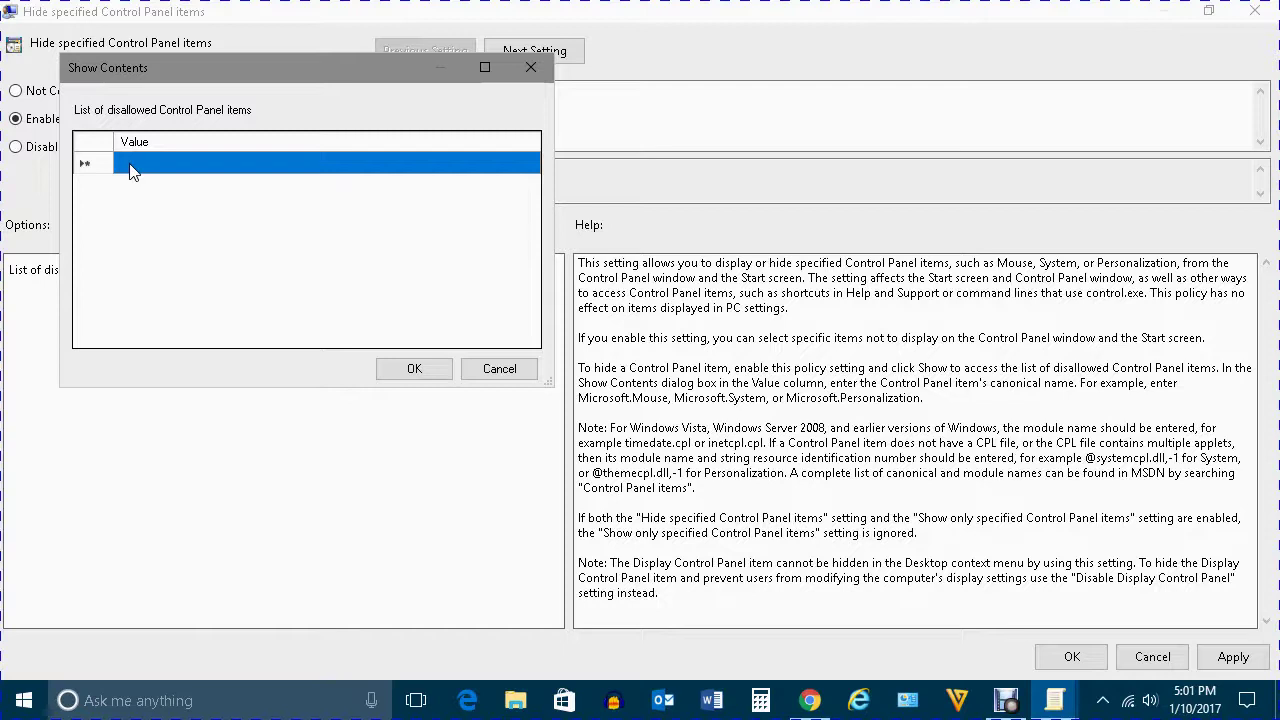
Step: Find Mouse's canonical name, Microsoft.Mouse, on the MSDN canonical-names page
{"action": "left_click", "coordinate": [810, 700]}
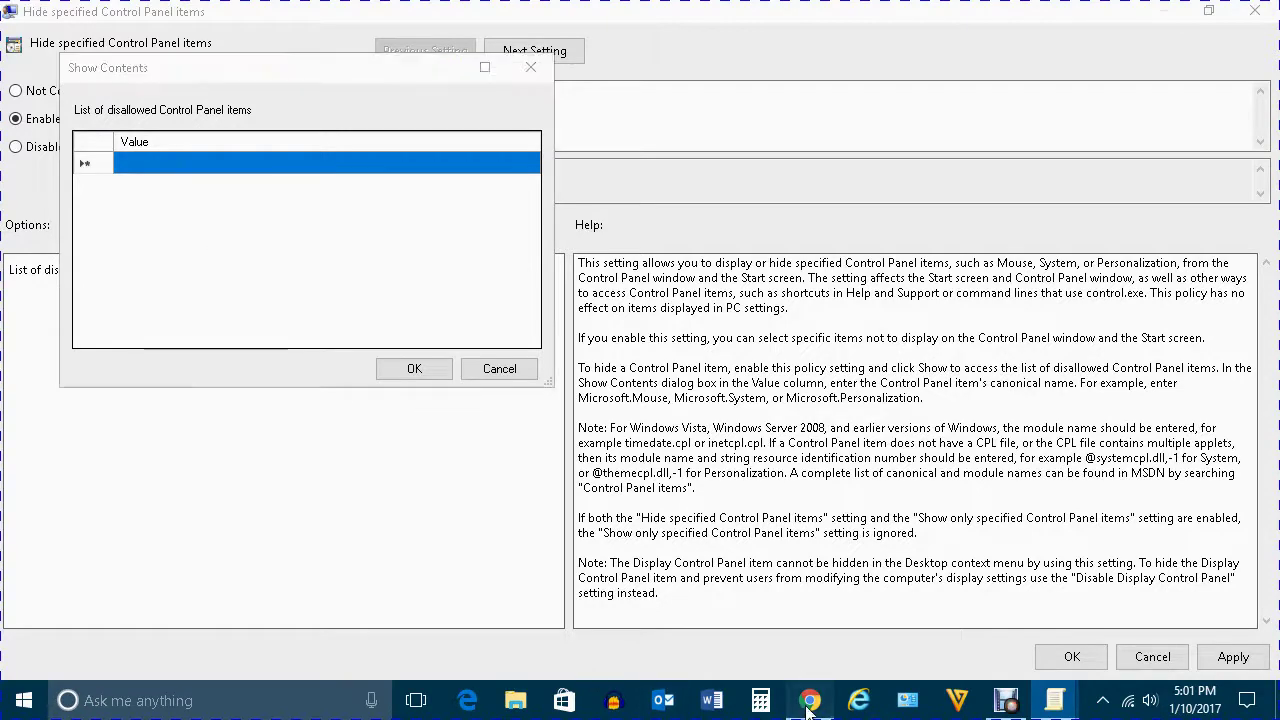
{"action": "scroll", "coordinate": [557, 243], "scroll_direction": "up", "scroll_amount": 10}
{"action": "scroll", "coordinate": [557, 243], "scroll_direction": "up", "scroll_amount": 4}
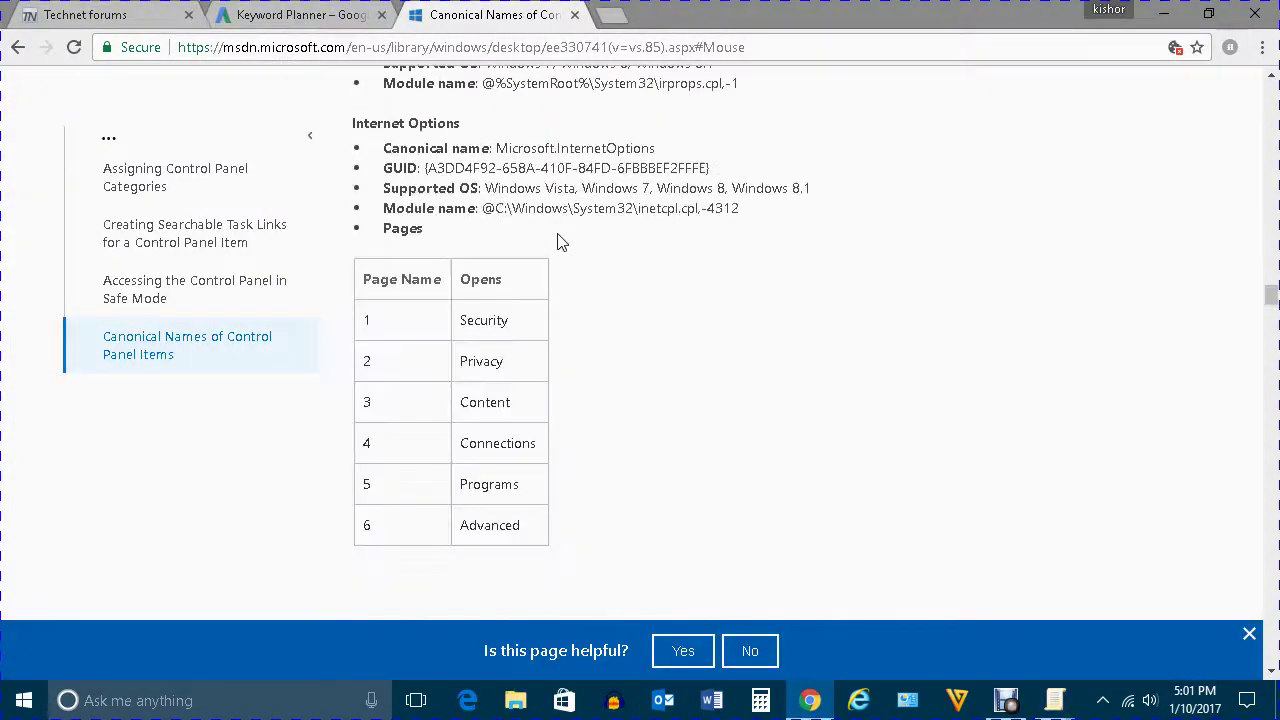
{"action": "scroll", "coordinate": [560, 240], "scroll_direction": "up", "scroll_amount": 8}
{"action": "scroll", "coordinate": [560, 240], "scroll_direction": "up", "scroll_amount": 5}
{"action": "scroll", "coordinate": [560, 240], "scroll_direction": "up", "scroll_amount": 5}
{"action": "scroll", "coordinate": [560, 240], "scroll_direction": "up", "scroll_amount": 5}
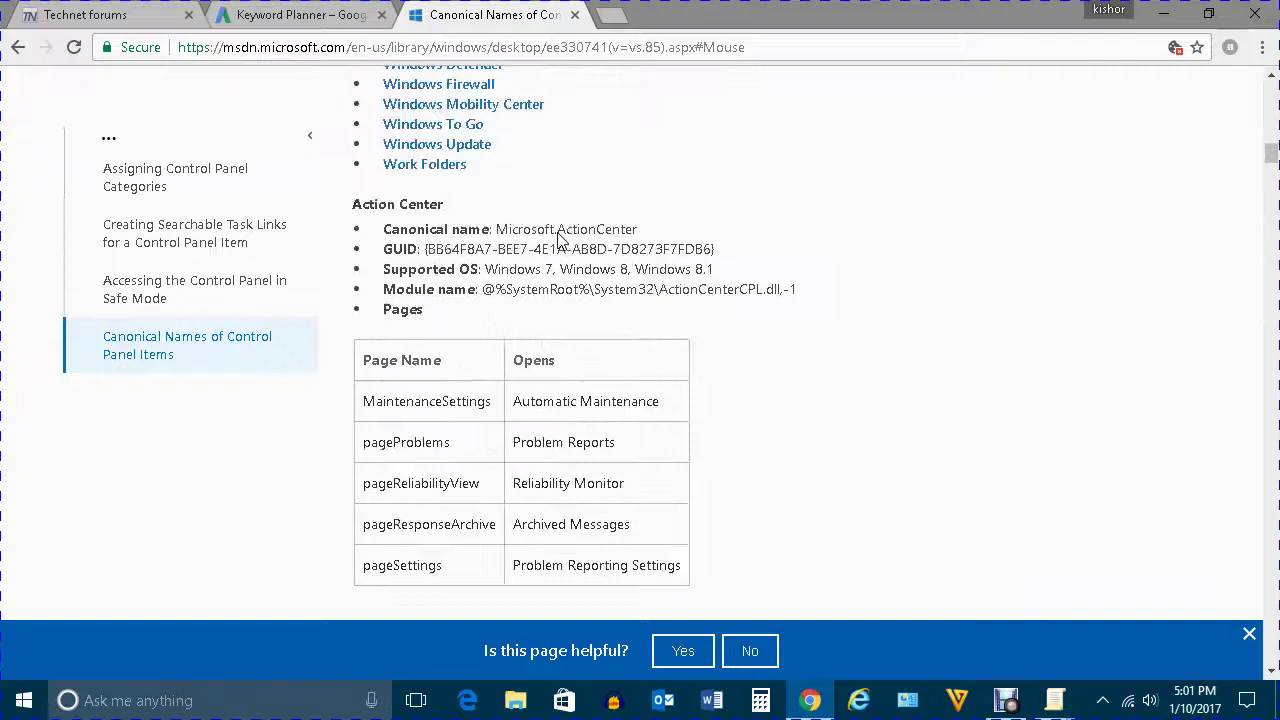
{"action": "scroll", "coordinate": [560, 240], "scroll_direction": "up", "scroll_amount": 5}
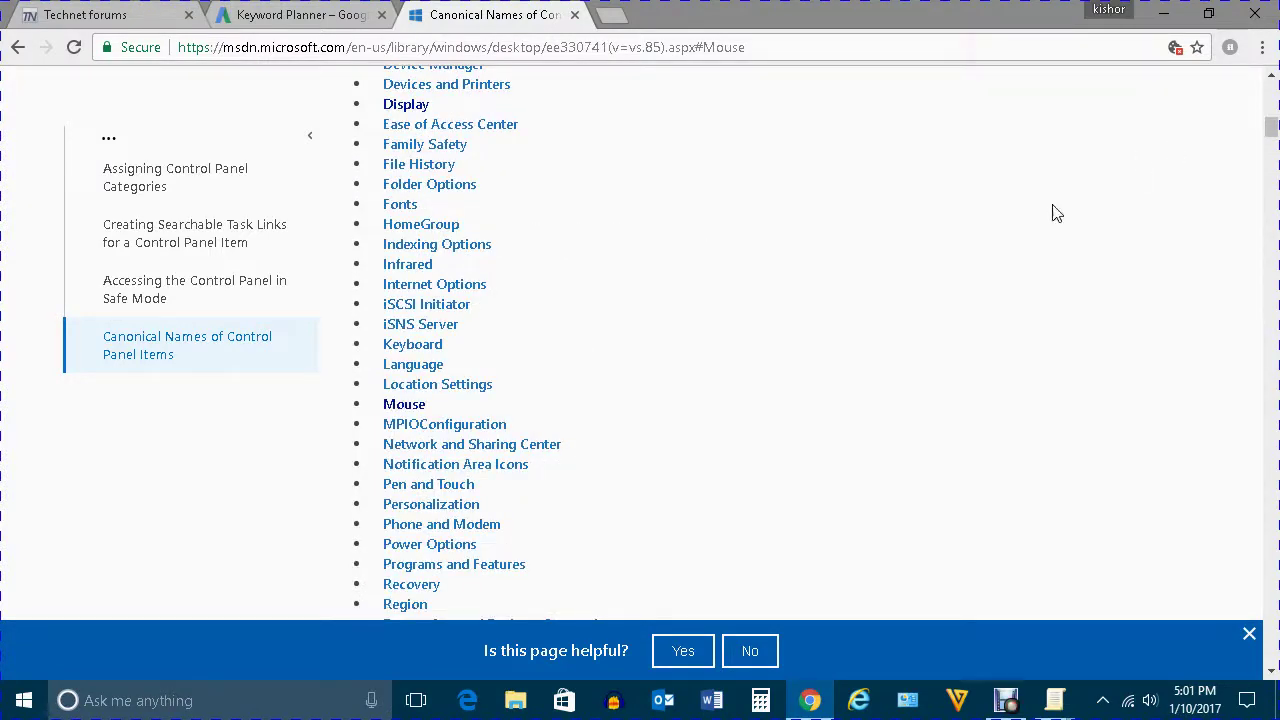
{"action": "scroll", "coordinate": [1052, 204], "scroll_direction": "up", "scroll_amount": 9}
{"action": "scroll", "coordinate": [1052, 206], "scroll_direction": "down", "scroll_amount": 10}
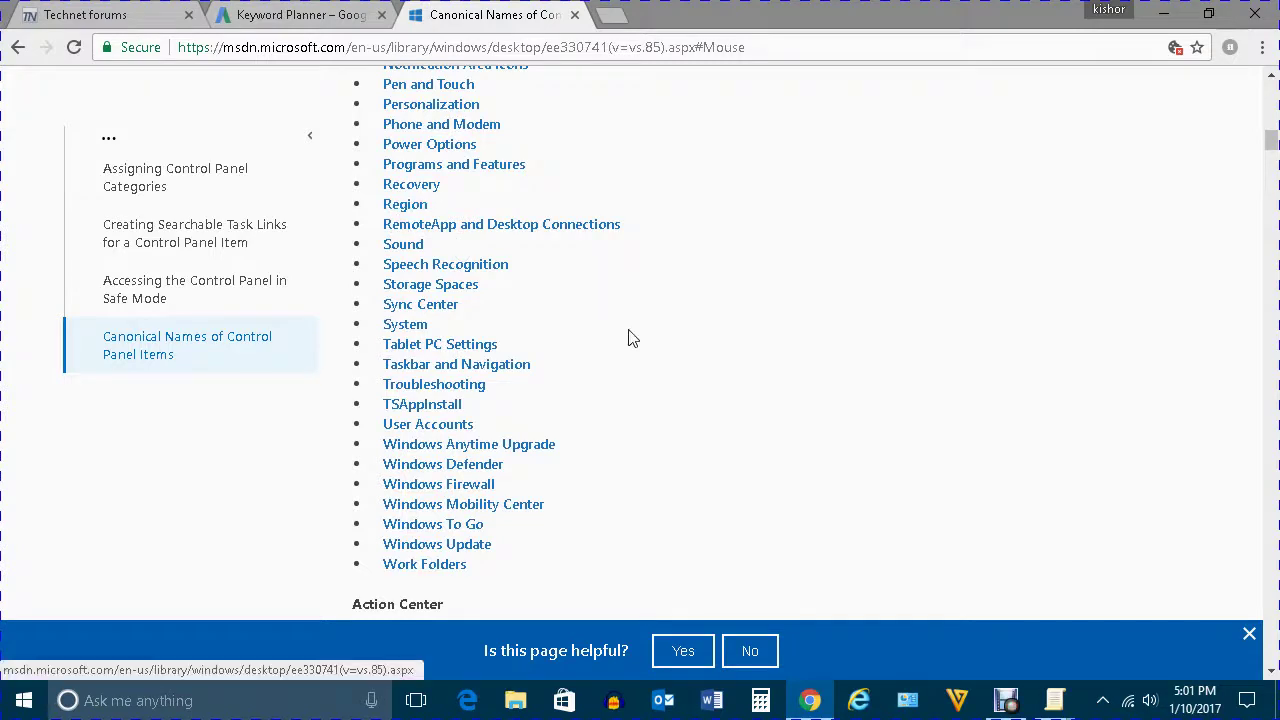
{"action": "scroll", "coordinate": [628, 338], "scroll_direction": "up", "scroll_amount": 4}
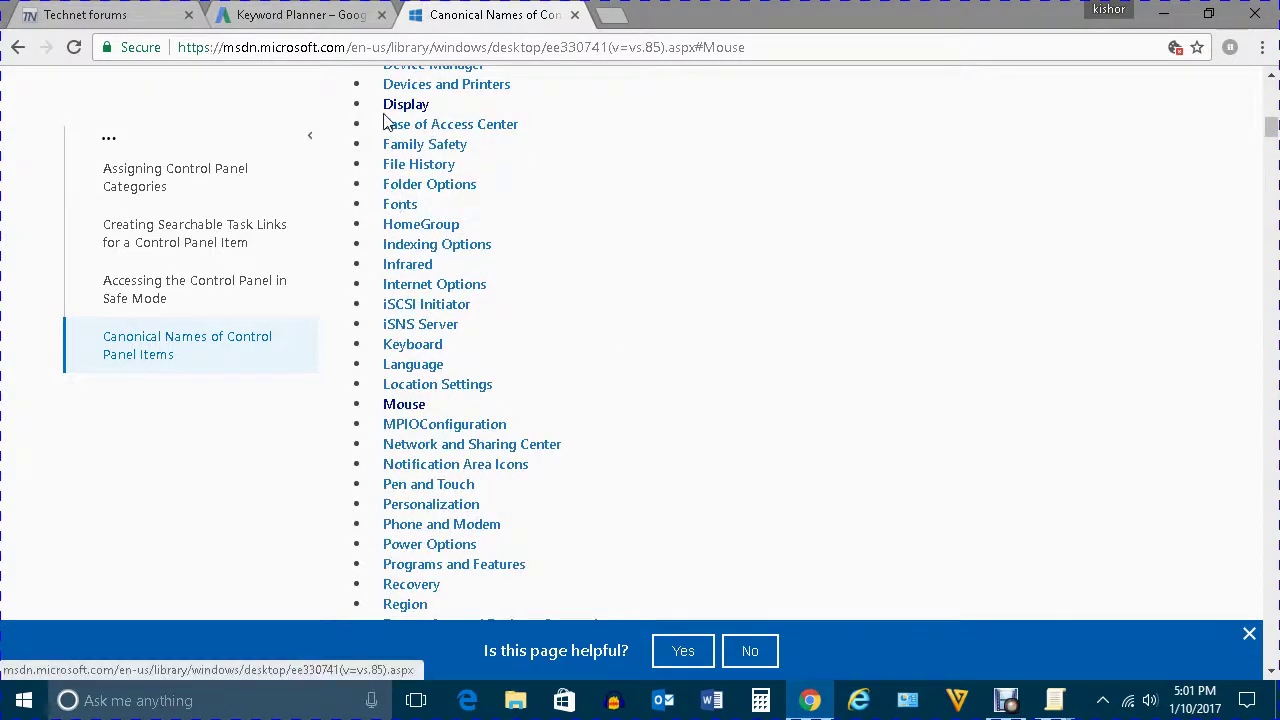
{"action": "left_click", "coordinate": [392, 405]}
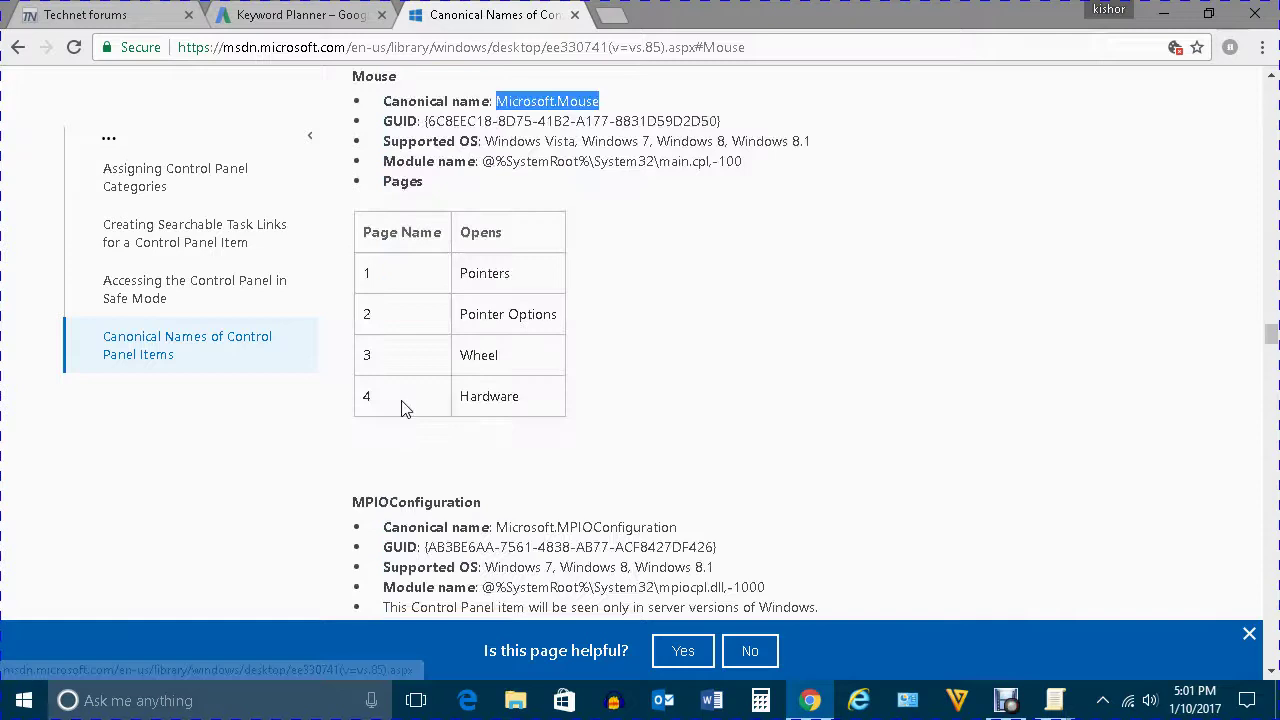
{"action": "left_click", "coordinate": [571, 103]}
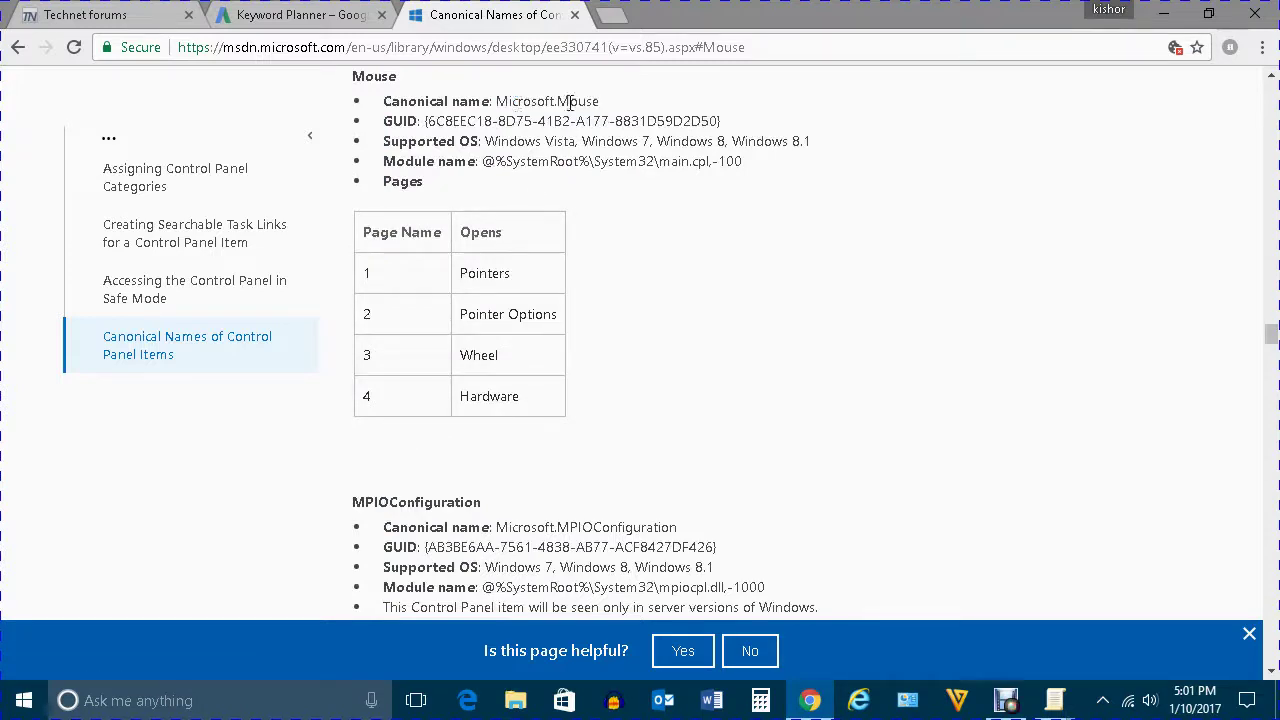
{"action": "left_click", "coordinate": [1054, 703]}
Step: Add Microsoft.Mouse as a disallowed item and apply the enabled policy
{"action": "mouse_move", "coordinate": [1054, 701]}
{"action": "left_click", "coordinate": [1127, 612]}
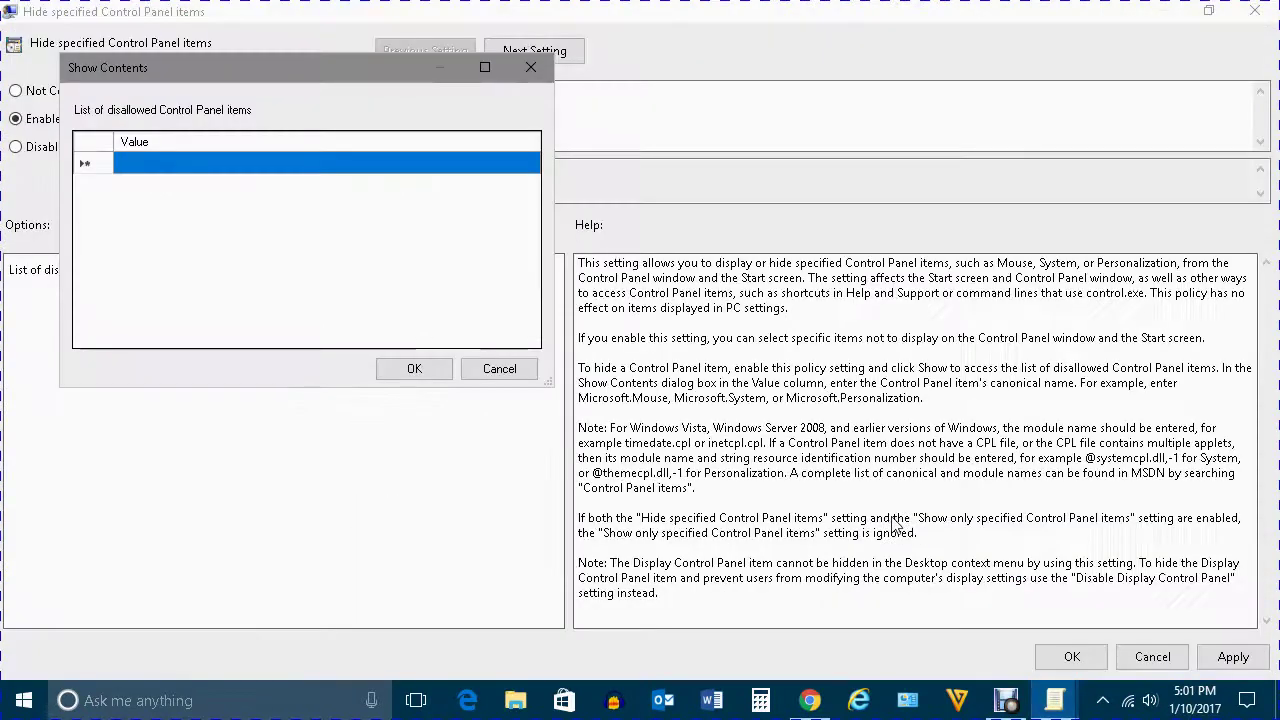
{"action": "left_click", "coordinate": [505, 368]}
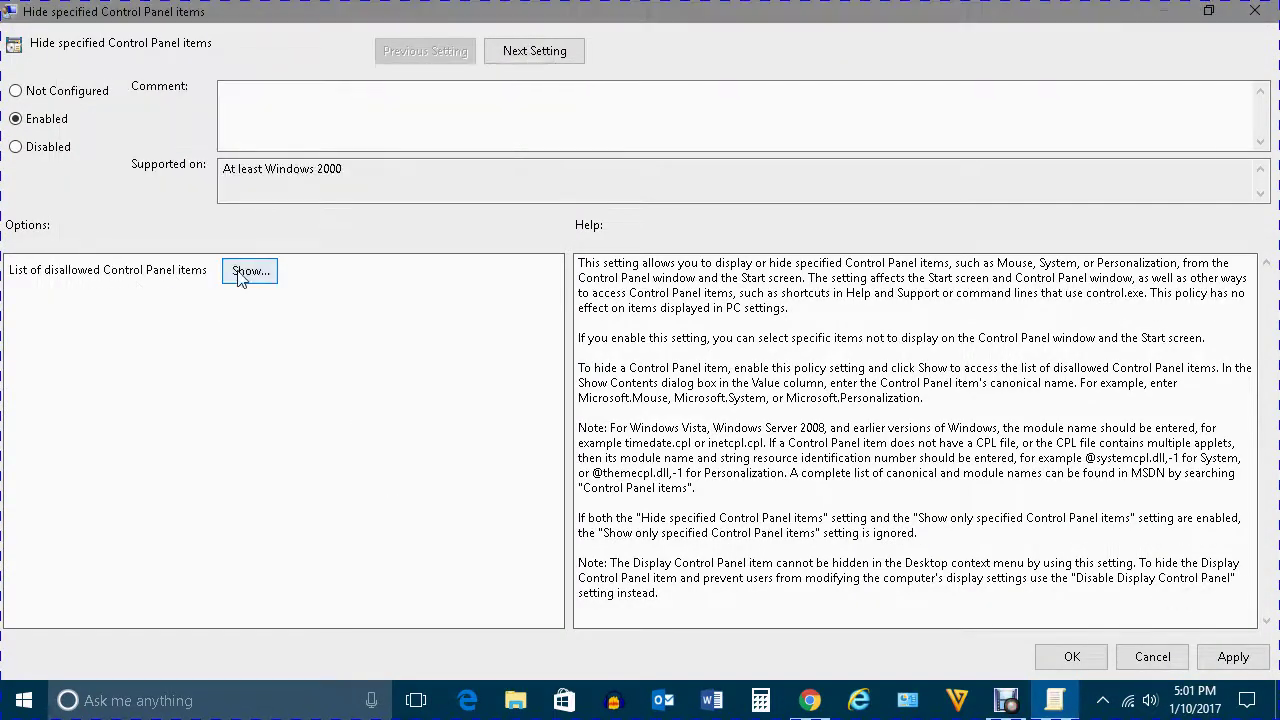
{"action": "left_click", "coordinate": [243, 278]}
{"action": "left_click", "coordinate": [184, 193]}
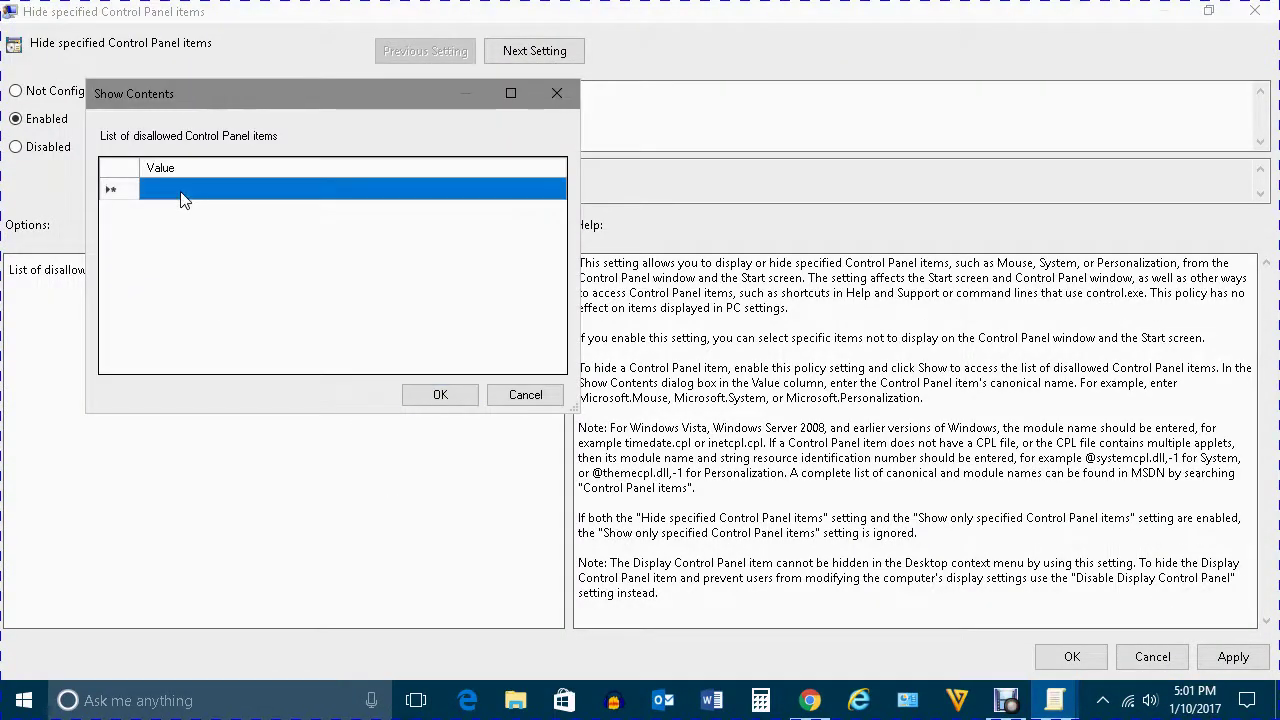
{"action": "left_click", "coordinate": [157, 198]}
{"action": "type", "text": "M"}
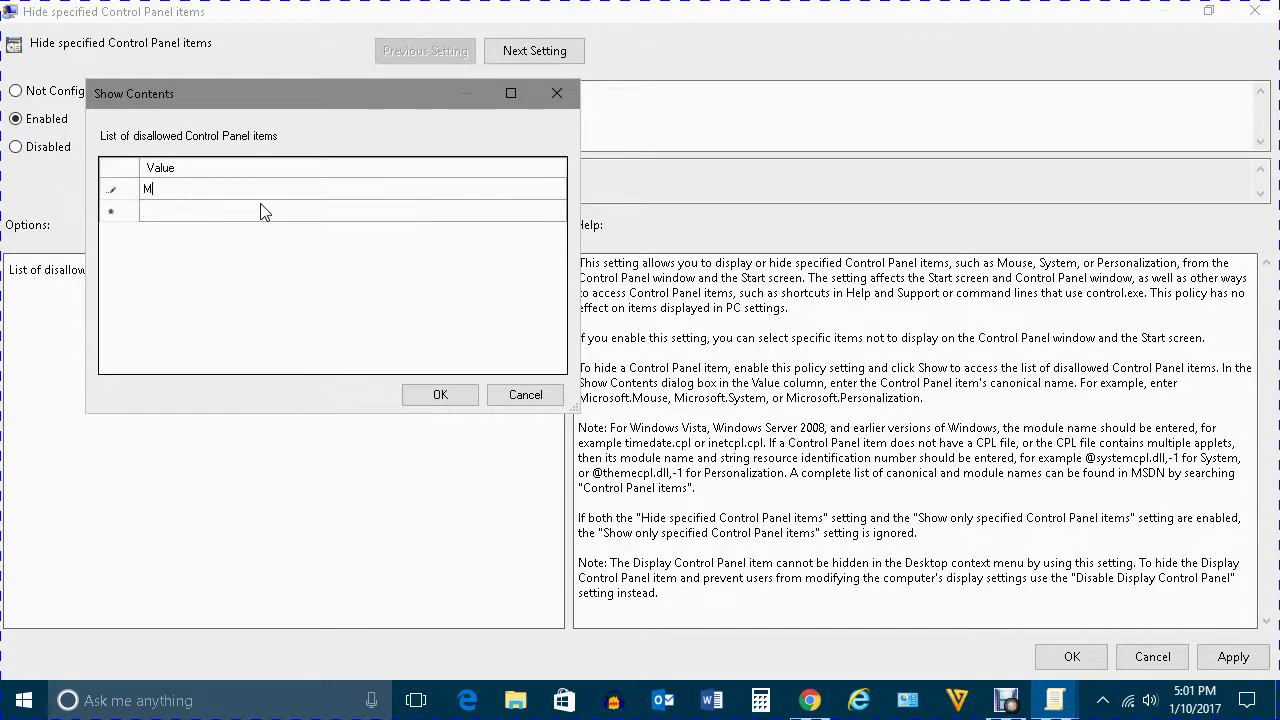
{"action": "type", "text": "icrosoft.M"}
{"action": "type", "text": "ouse"}
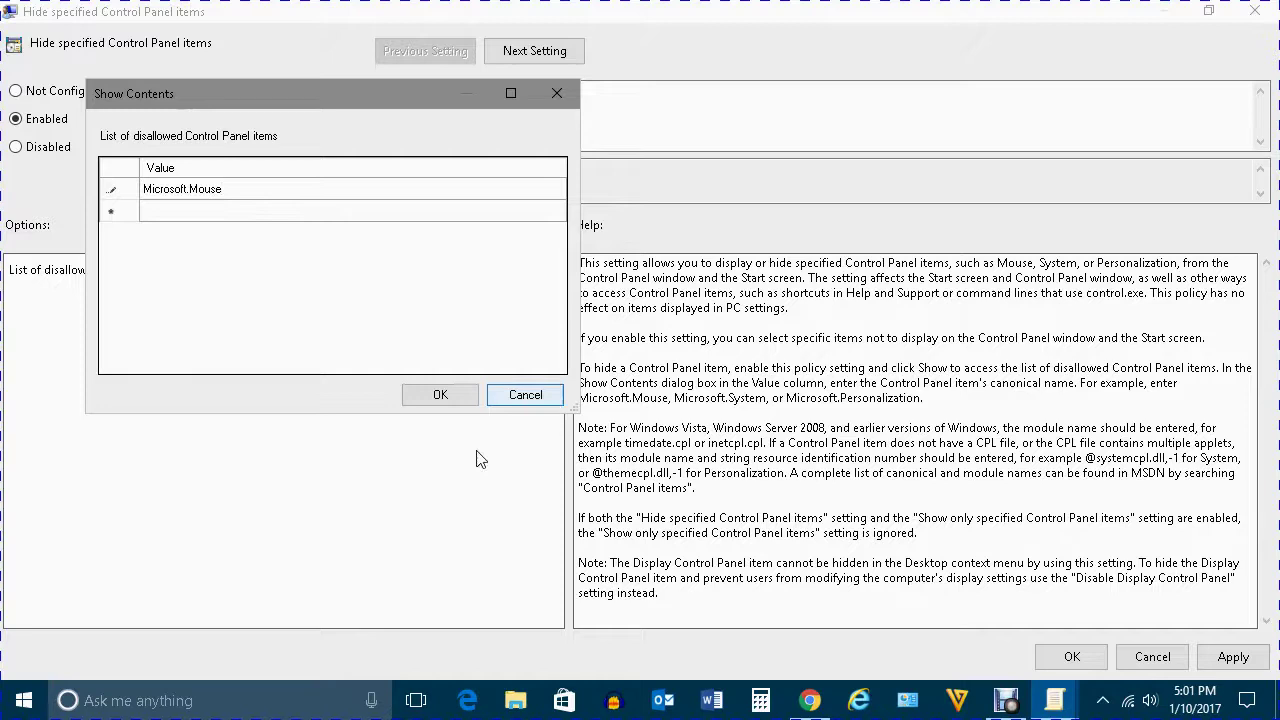
{"action": "left_click", "coordinate": [440, 395]}
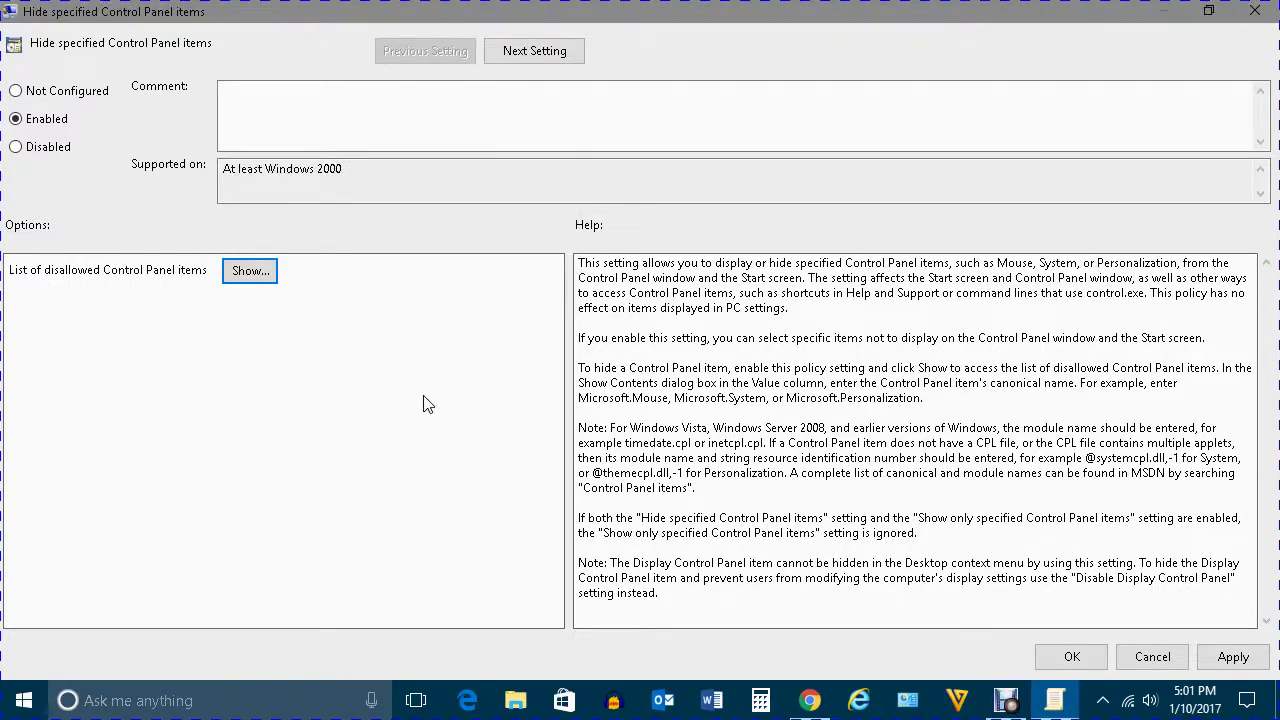
{"action": "left_click", "coordinate": [1233, 657]}
Step: Close the policy dialog and check All Control Panel Items no longer shows Mouse
{"action": "left_click", "coordinate": [1070, 657]}
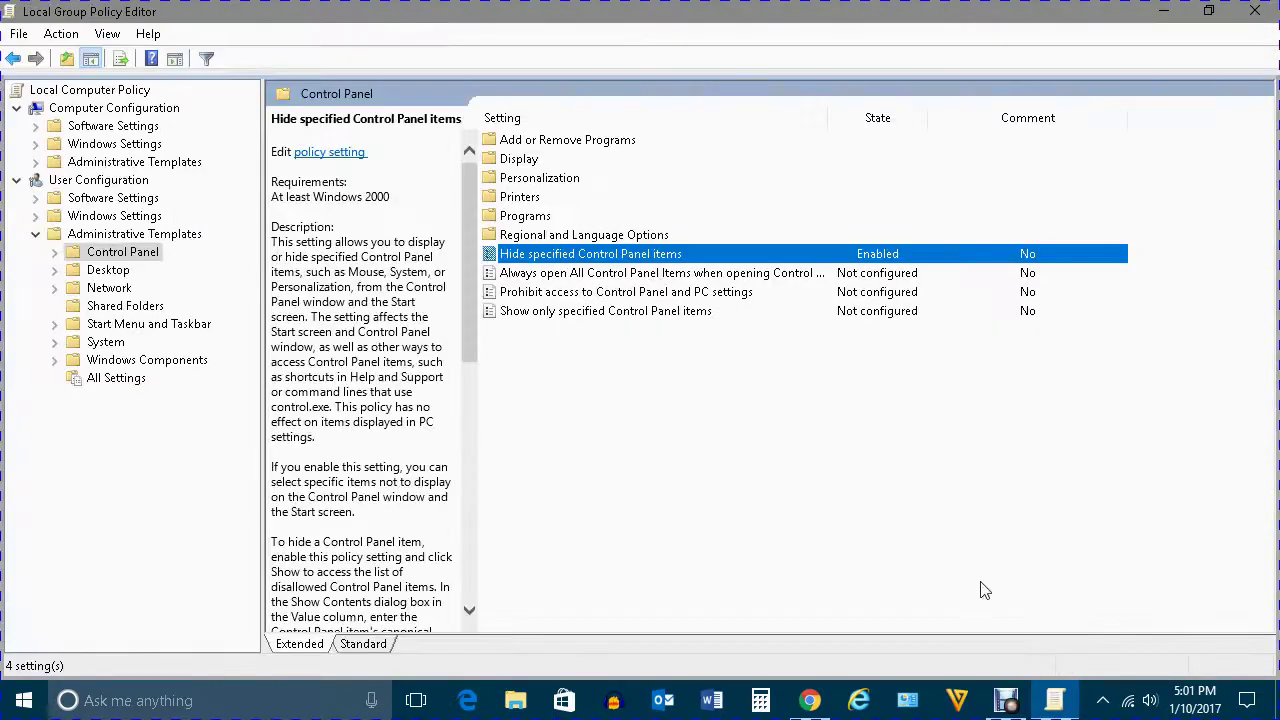
{"action": "left_click", "coordinate": [1166, 14]}
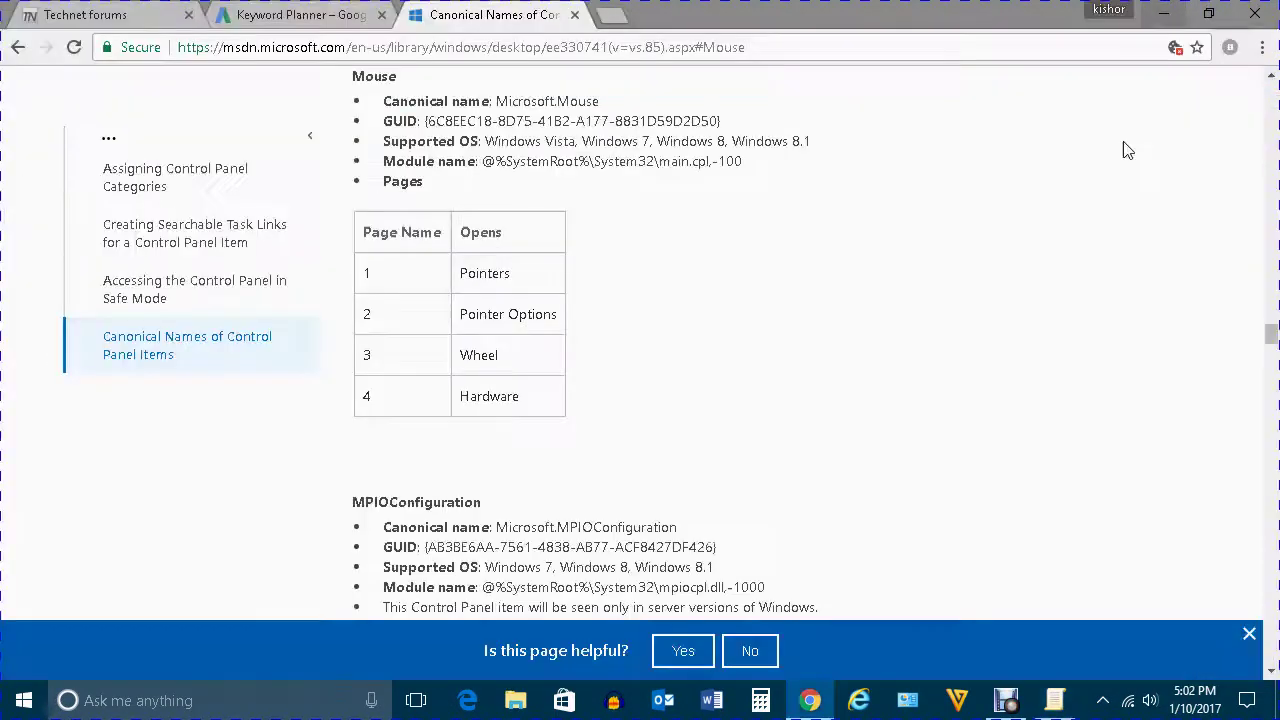
{"action": "left_click", "coordinate": [912, 704]}
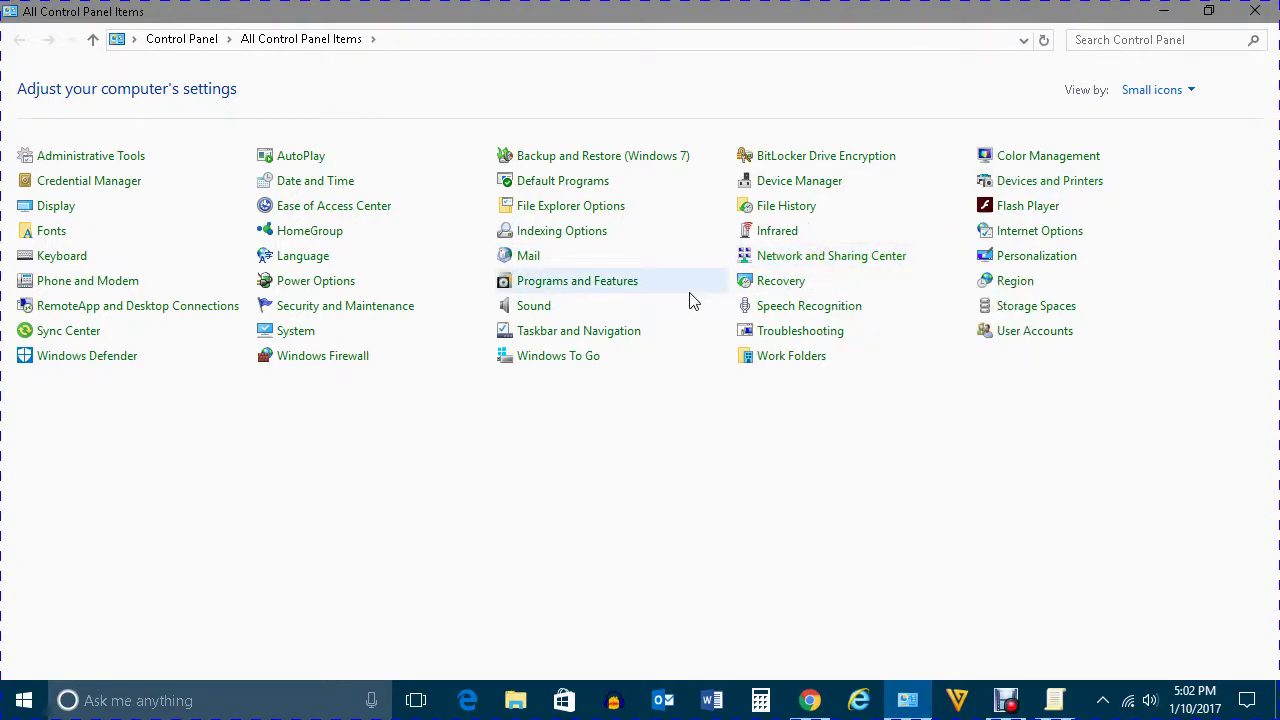
Step: Set Hide specified Control Panel items to Disabled and apply it
{"action": "left_click", "coordinate": [1161, 12]}
{"action": "left_click", "coordinate": [1055, 700]}
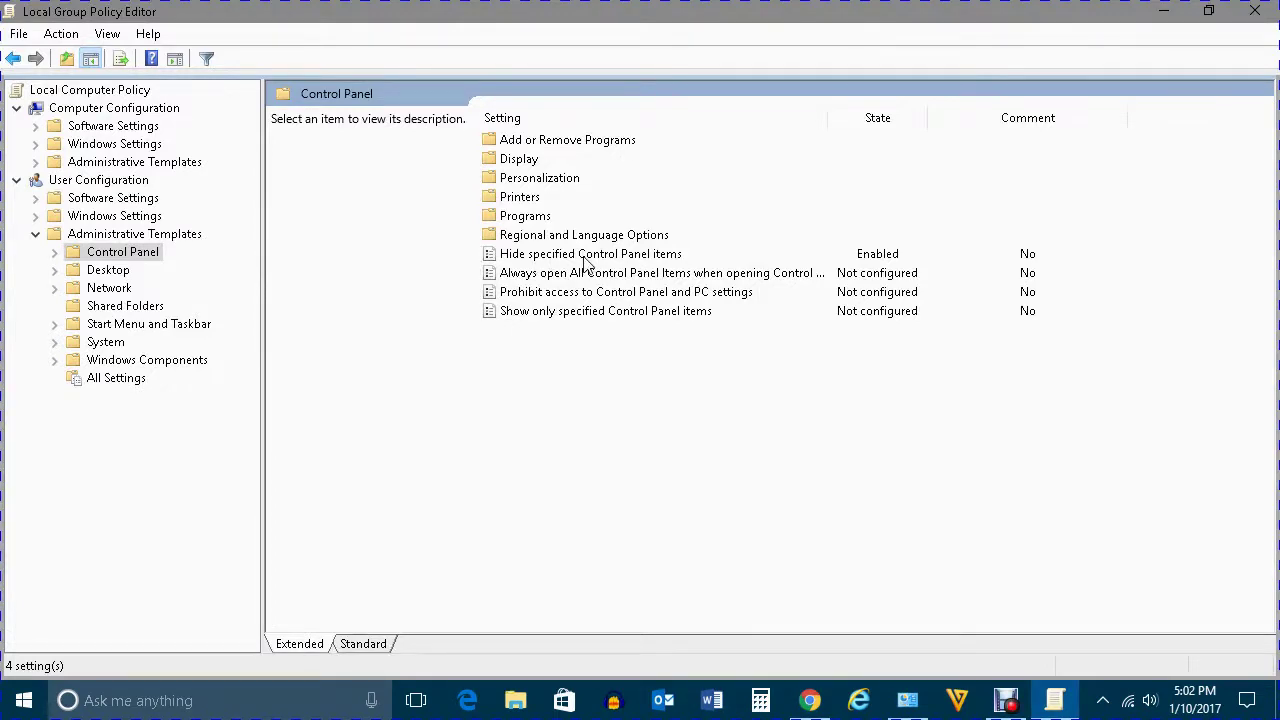
{"action": "double_click", "coordinate": [587, 256]}
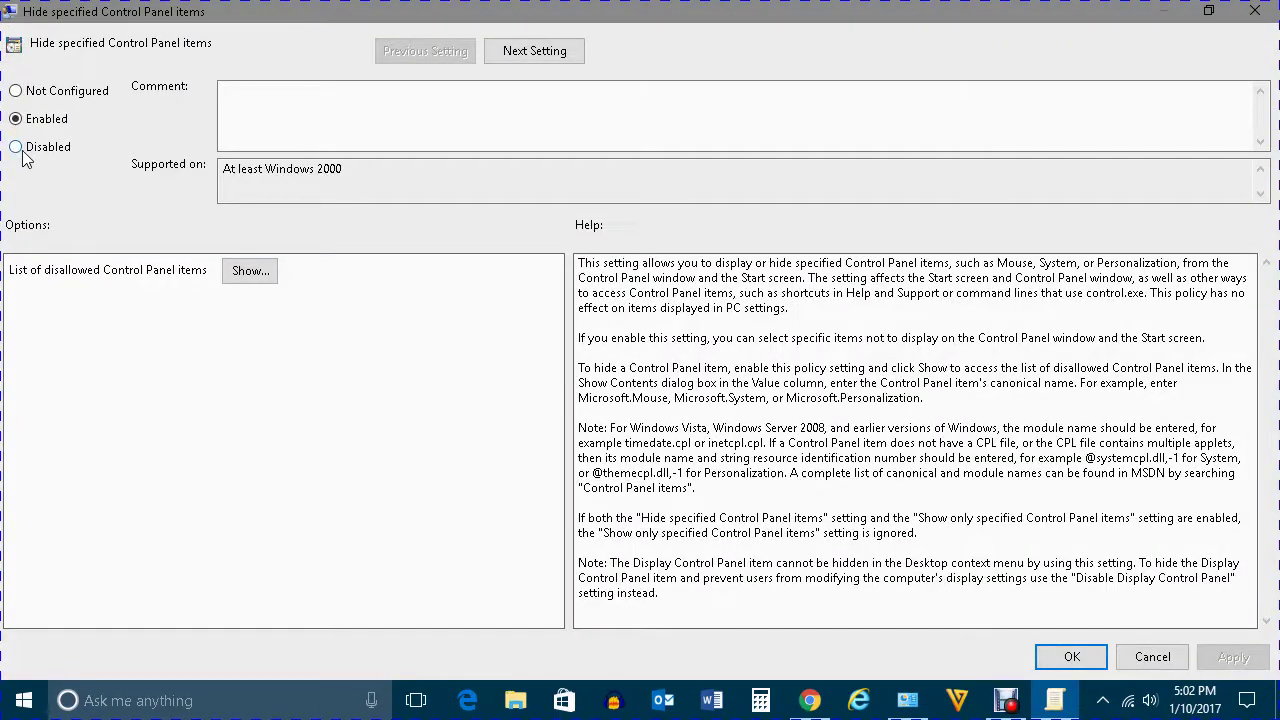
{"action": "left_click", "coordinate": [17, 147]}
{"action": "left_click", "coordinate": [1233, 657]}
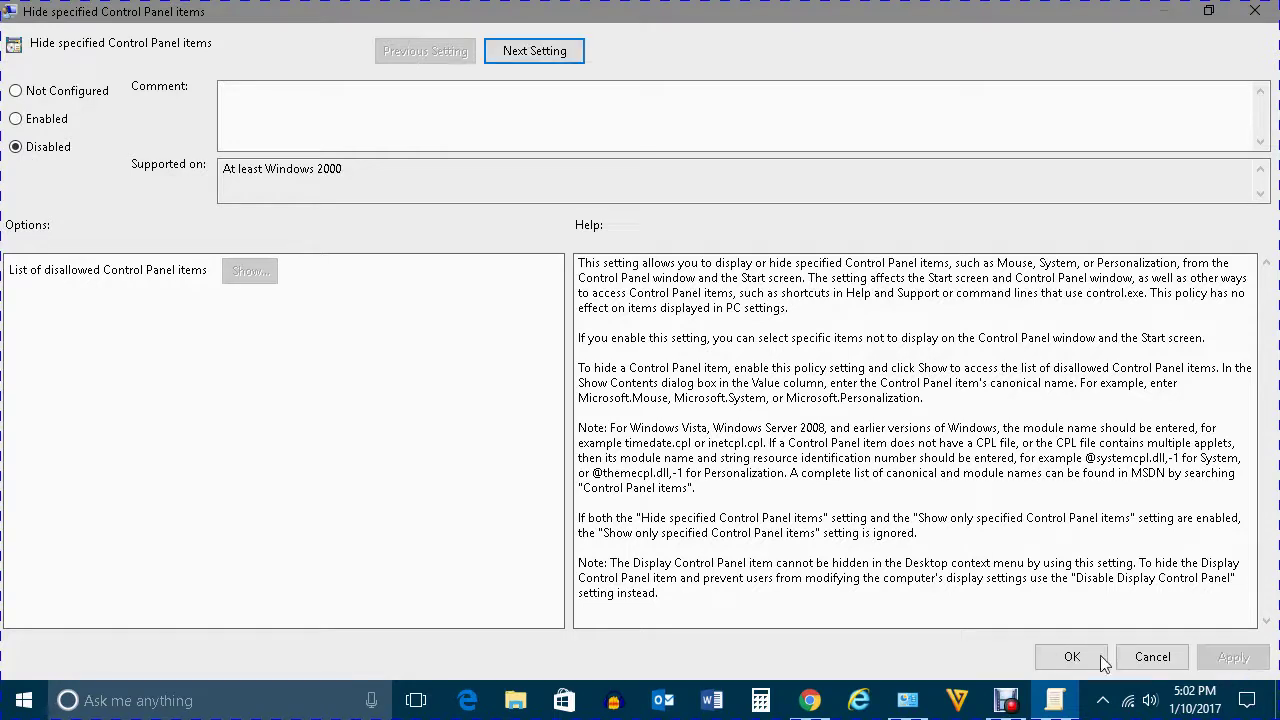
{"action": "left_click", "coordinate": [1070, 657]}
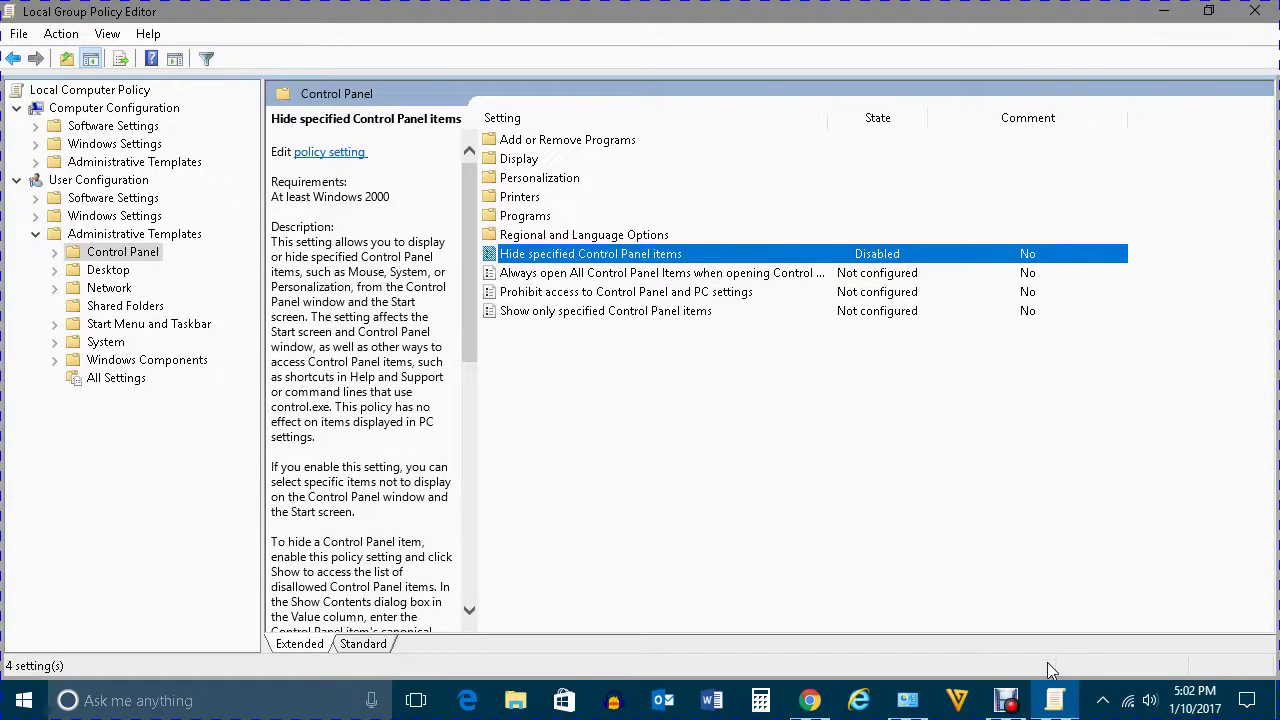
Step: Close and reopen Control Panel to confirm Mouse is listed again
{"action": "left_click", "coordinate": [907, 700]}
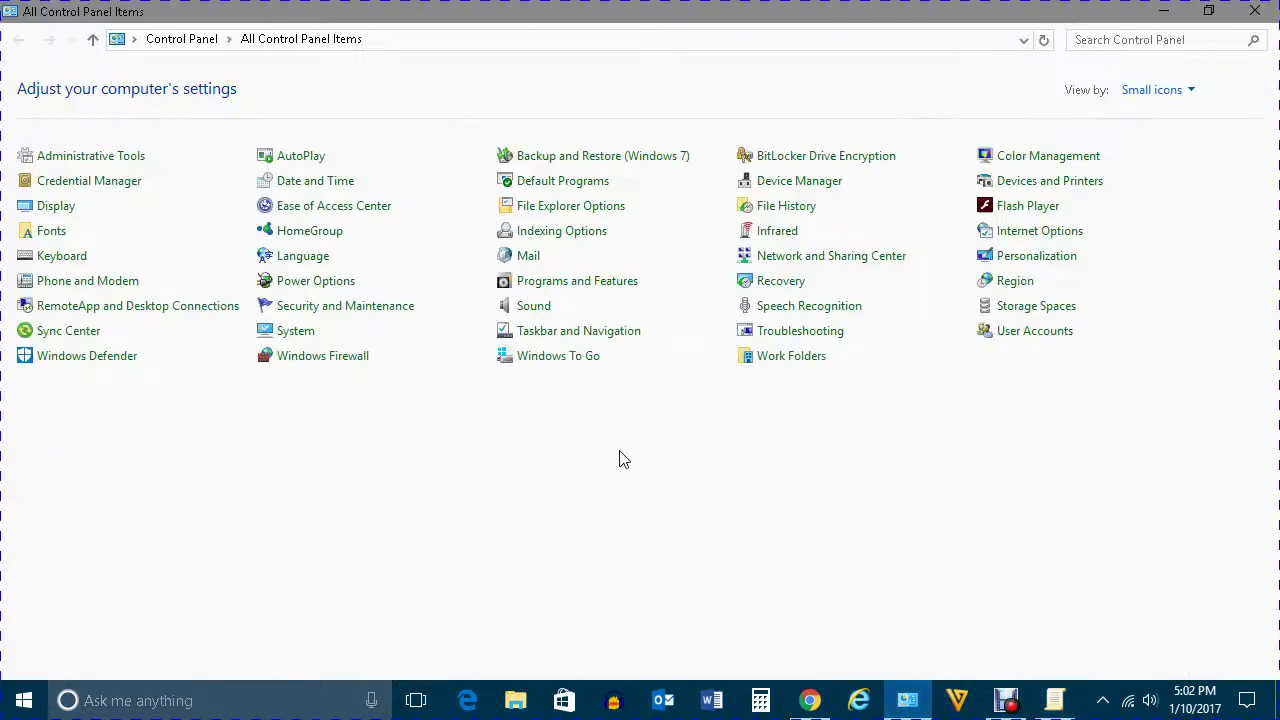
{"action": "left_click", "coordinate": [1255, 11]}
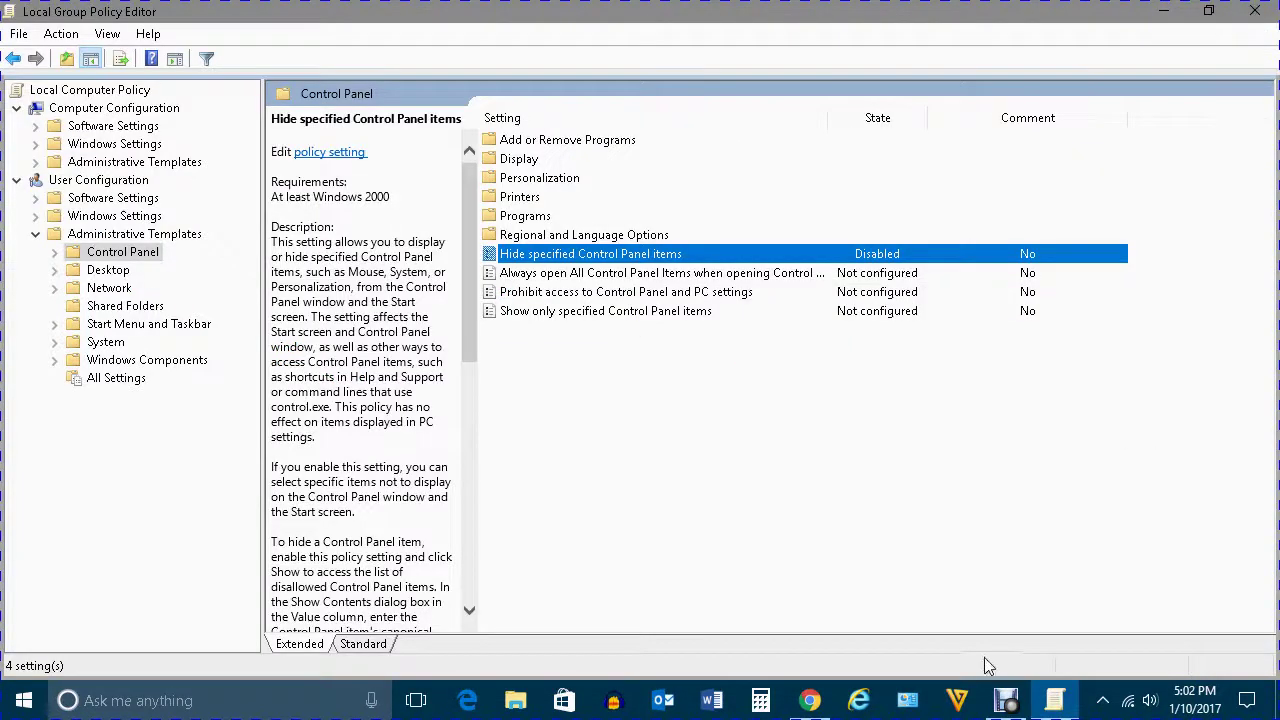
{"action": "left_click", "coordinate": [910, 700]}
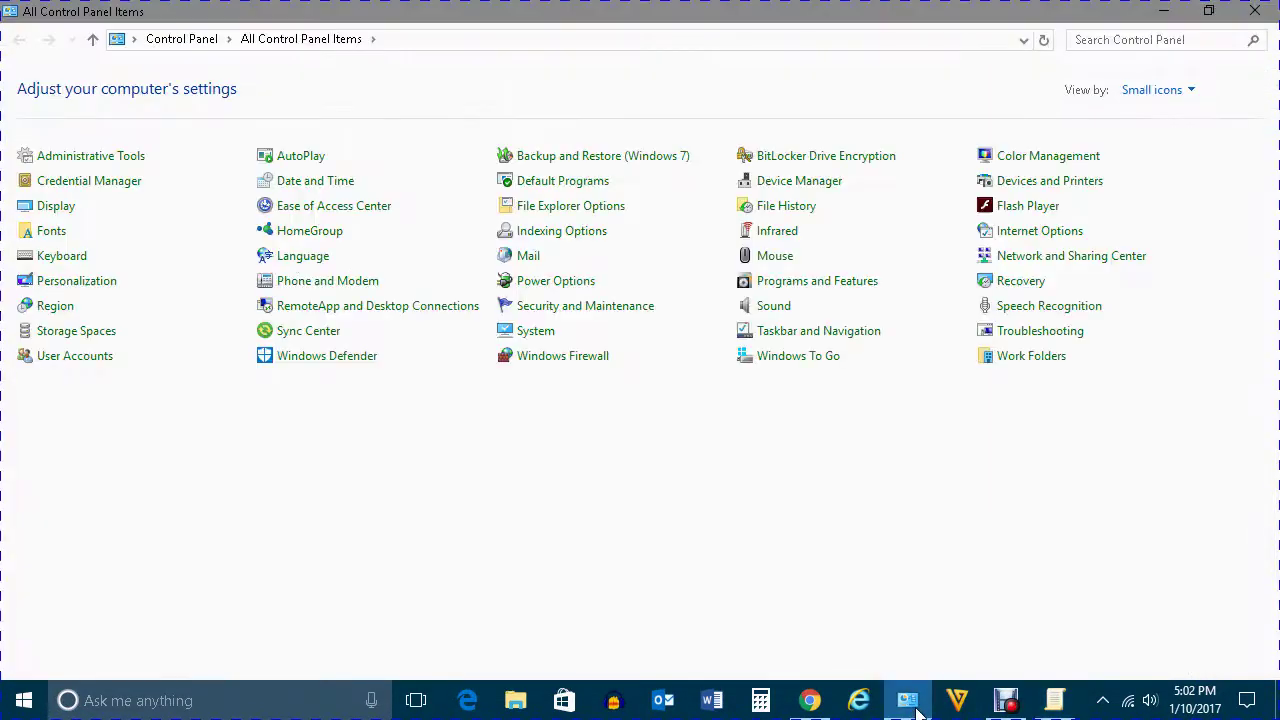